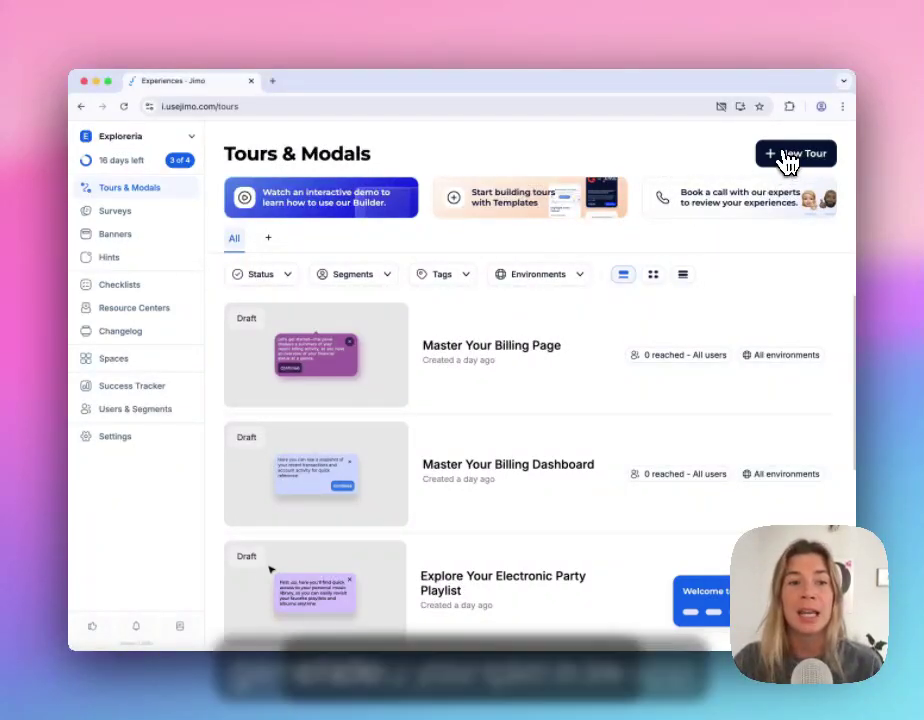
{"action": "left_click", "coordinate": [788, 158]}
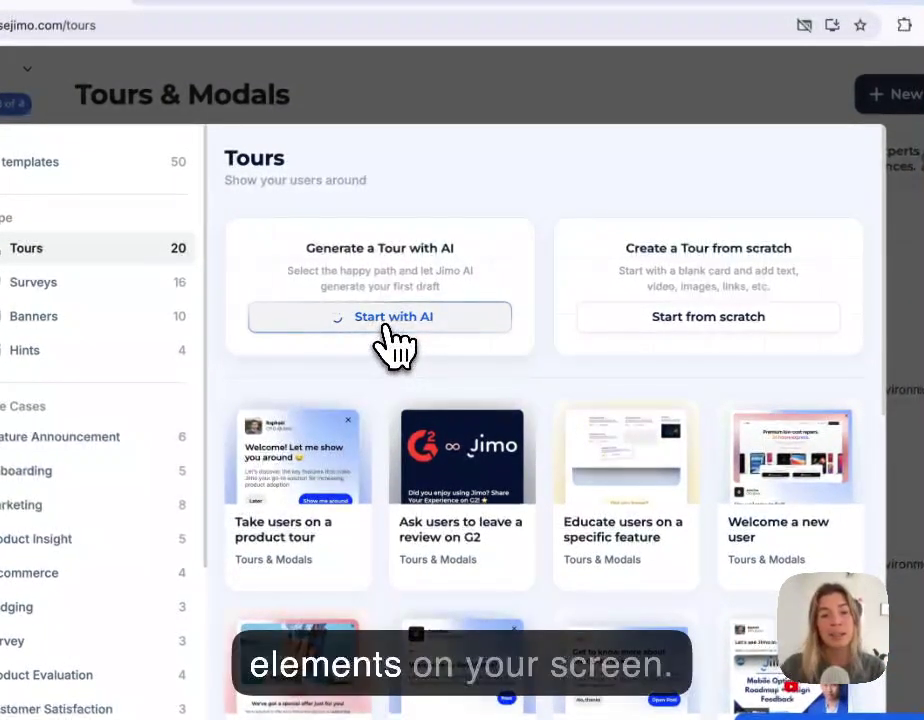
{"action": "left_click", "coordinate": [385, 325]}
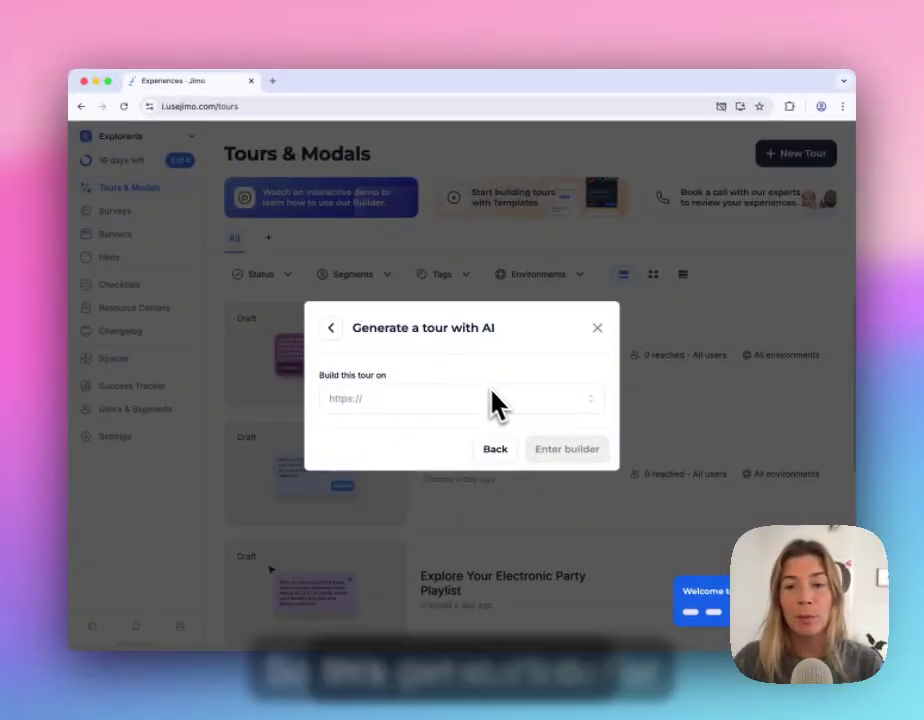
{"action": "left_click", "coordinate": [502, 398]}
{"action": "left_click", "coordinate": [466, 440]}
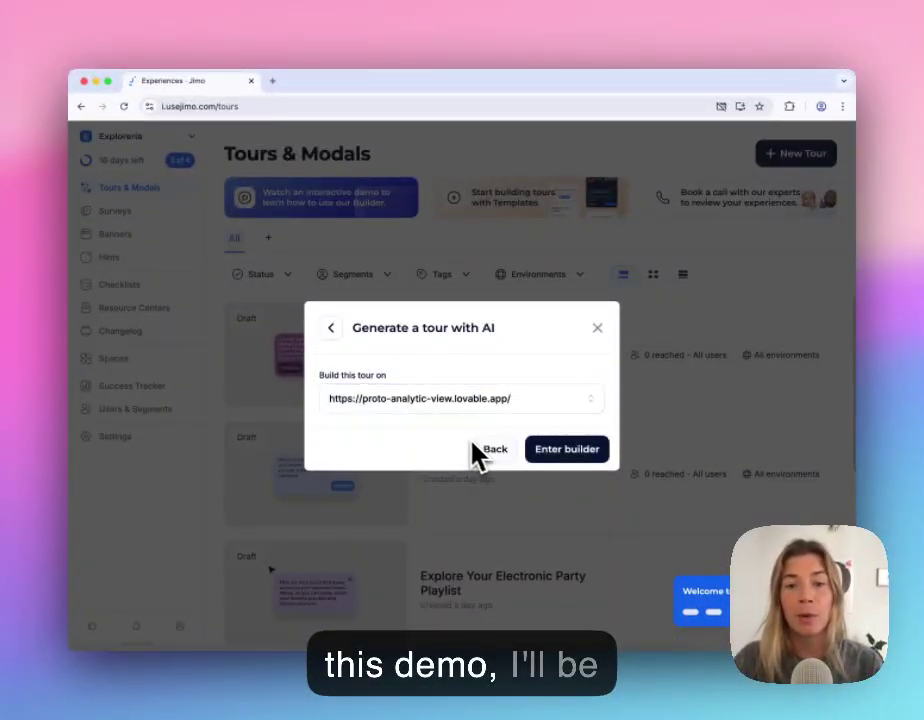
{"action": "left_click", "coordinate": [555, 463]}
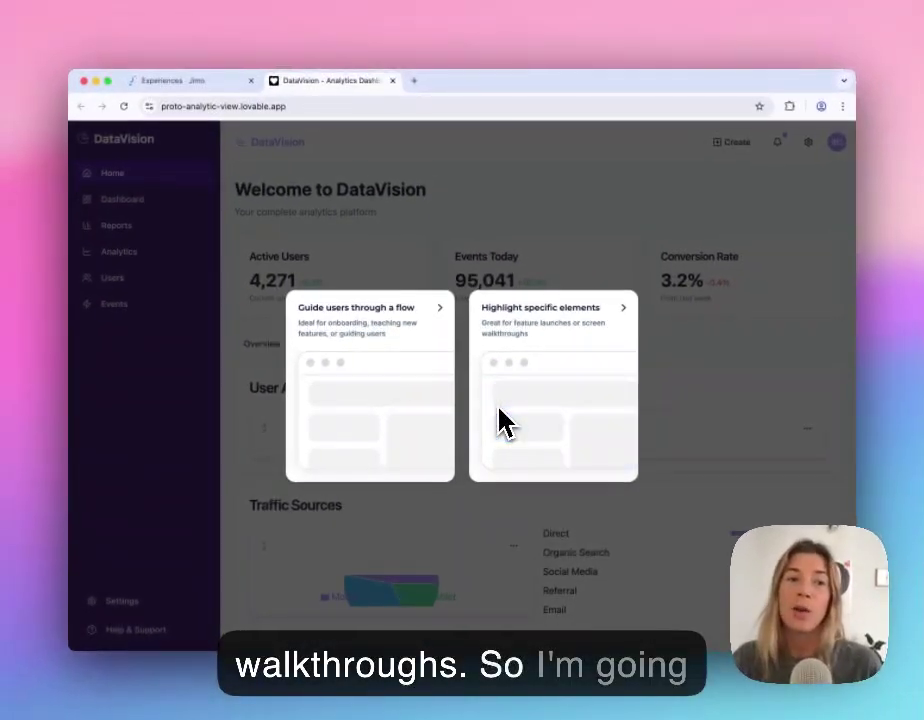
Record a guided user flow from the home page through Settings and Workspace to the Invite Member form
{"action": "left_click", "coordinate": [383, 394]}
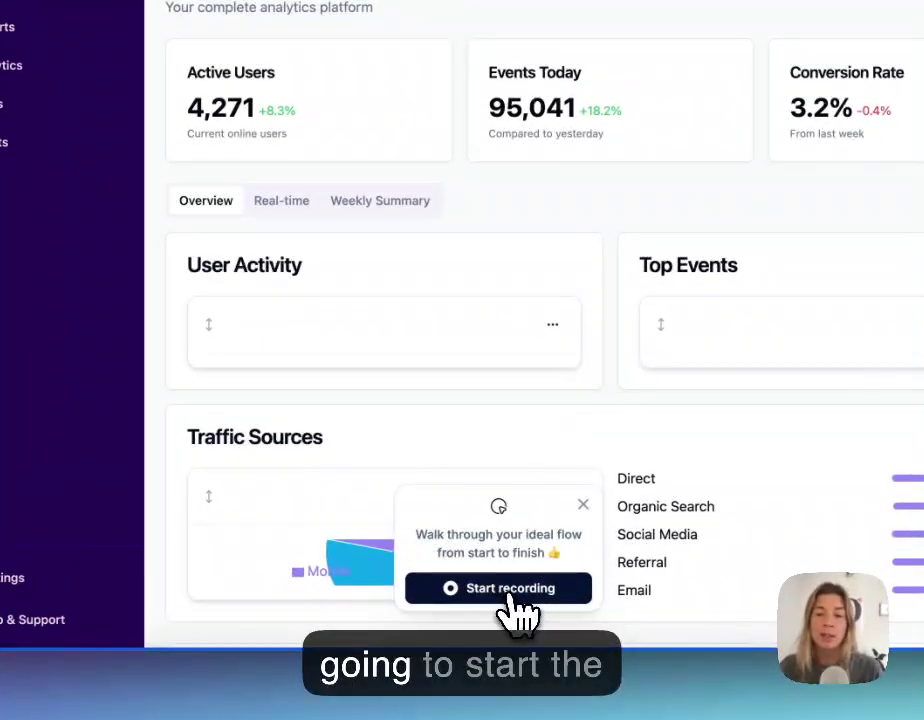
{"action": "left_click", "coordinate": [462, 608]}
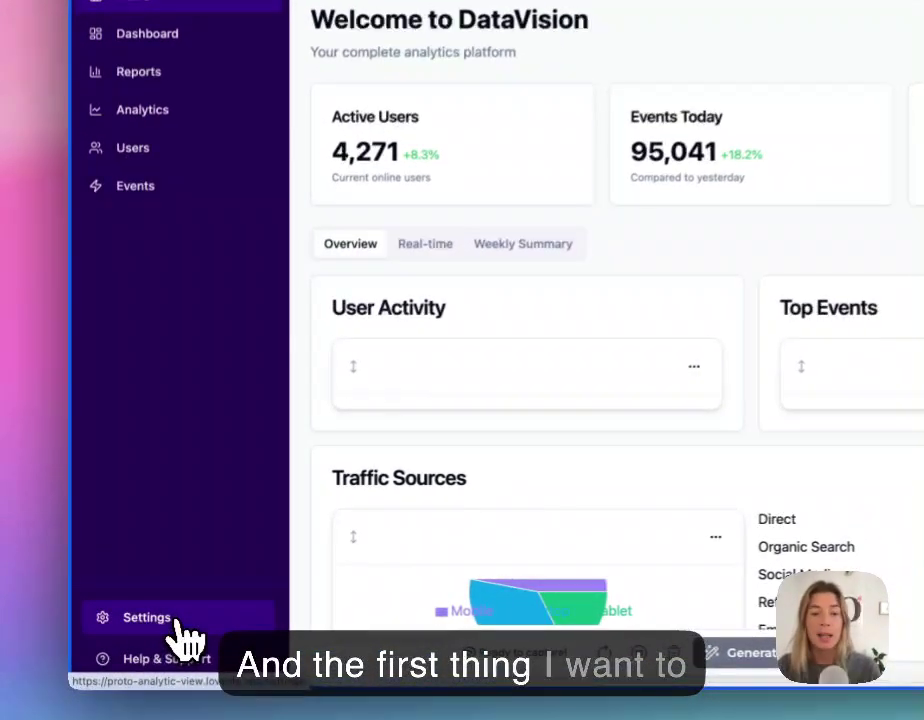
{"action": "left_click", "coordinate": [140, 603]}
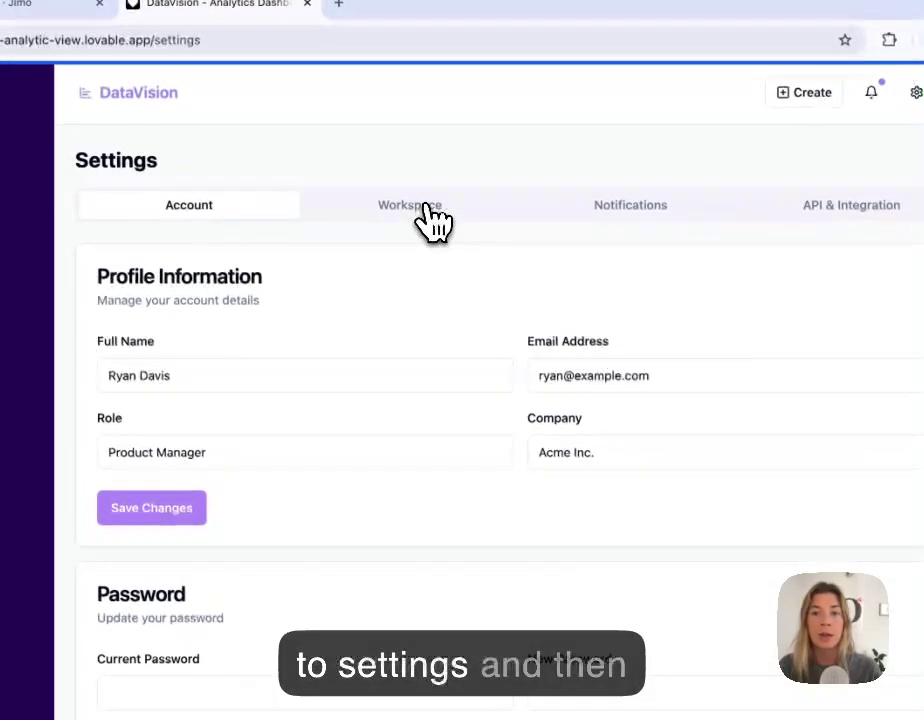
{"action": "left_click", "coordinate": [432, 220]}
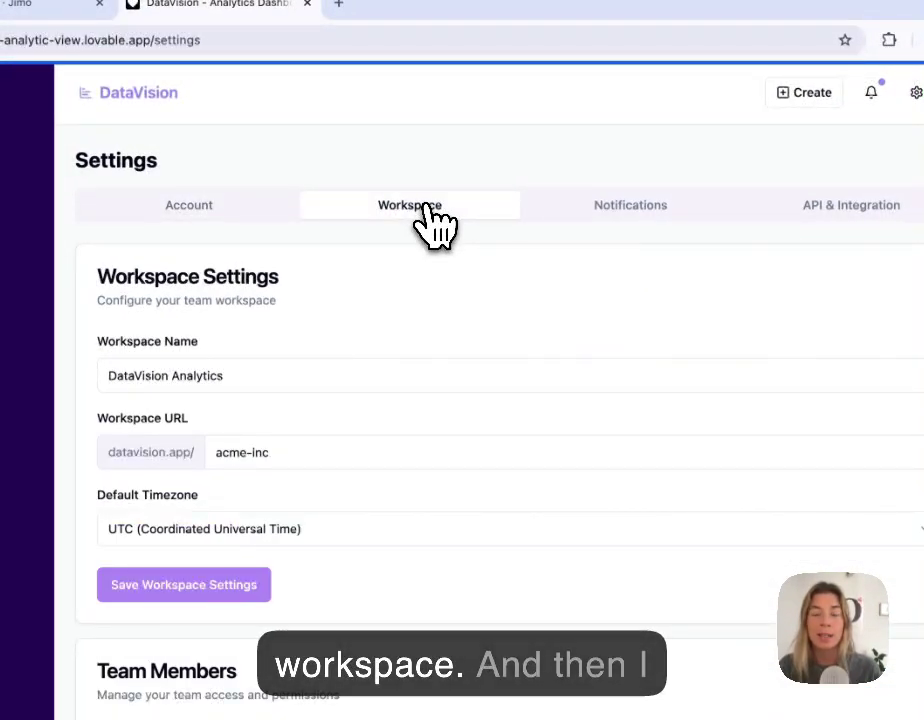
{"action": "scroll", "coordinate": [472, 483], "scroll_direction": "down", "scroll_amount": 3}
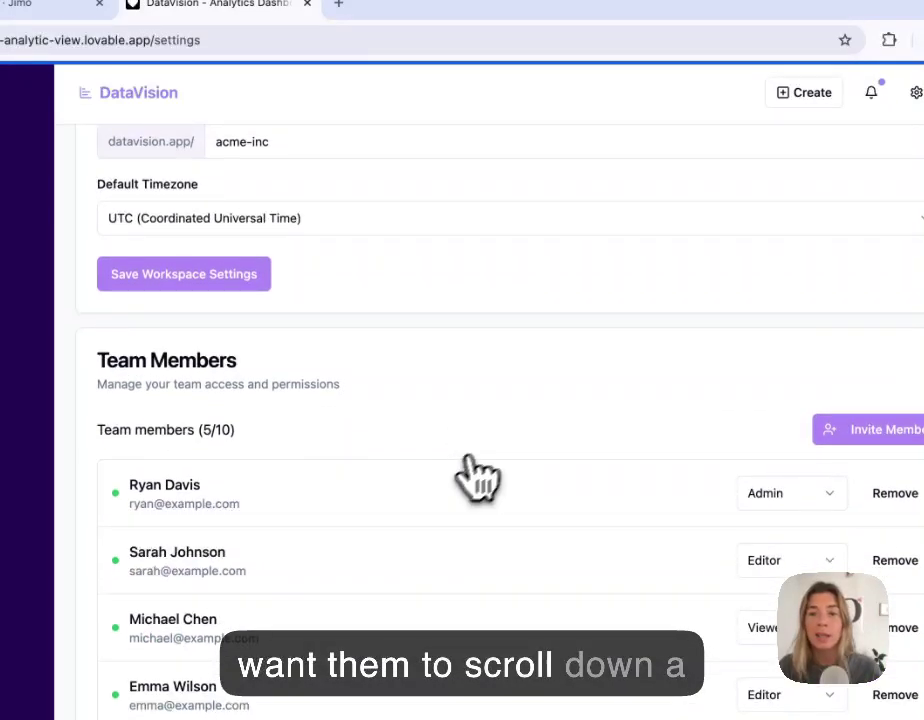
{"action": "left_click", "coordinate": [848, 431]}
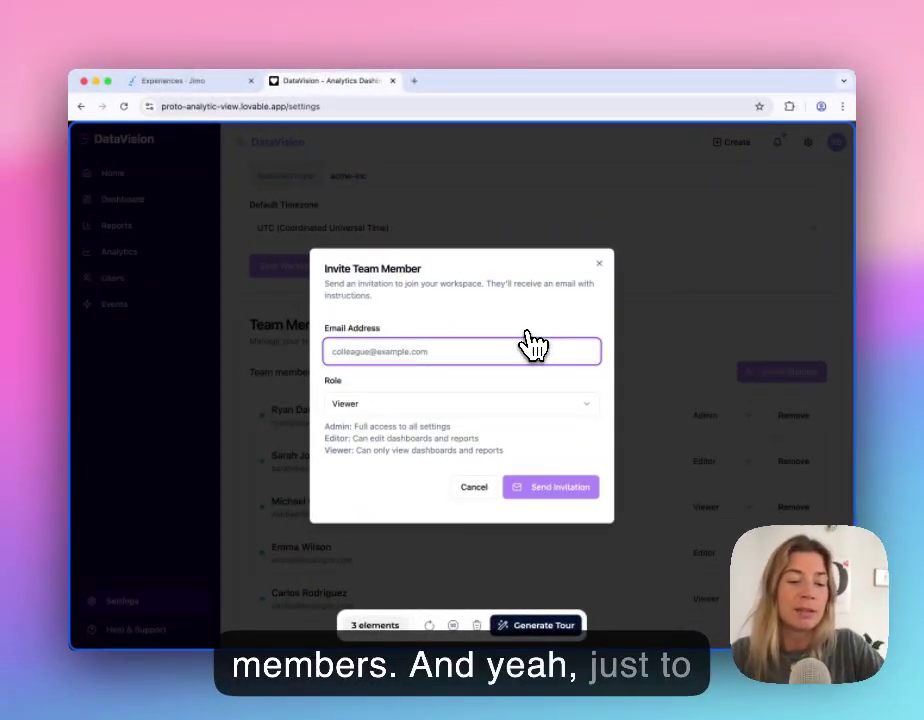
Send the team invitation with the colleague's email address as the final recorded action, and generate the tour
{"action": "type", "text": "sar"}
{"action": "left_click", "coordinate": [443, 384]}
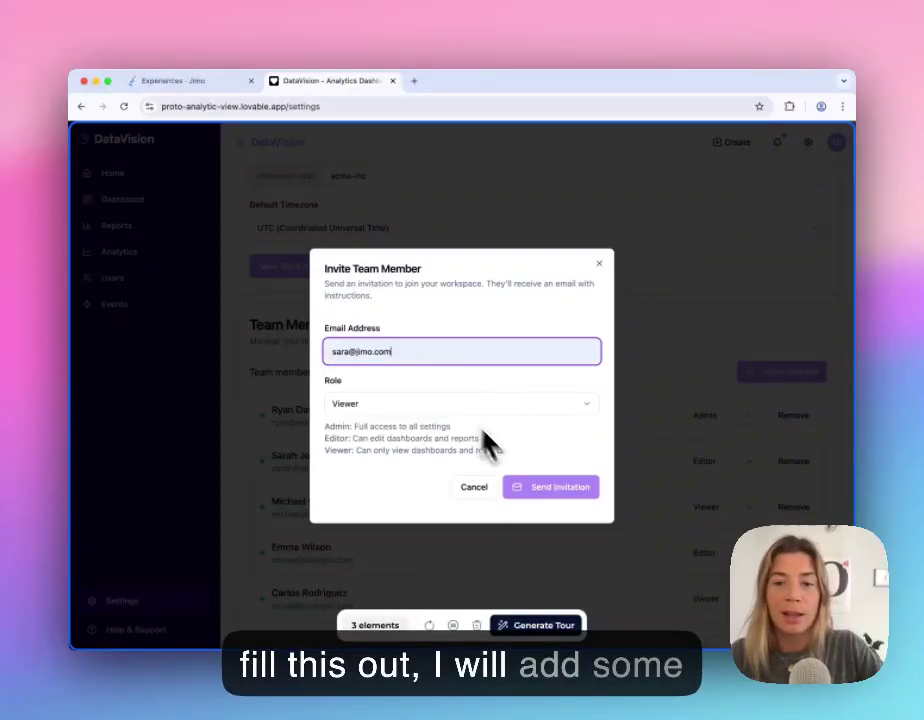
{"action": "left_click", "coordinate": [533, 489]}
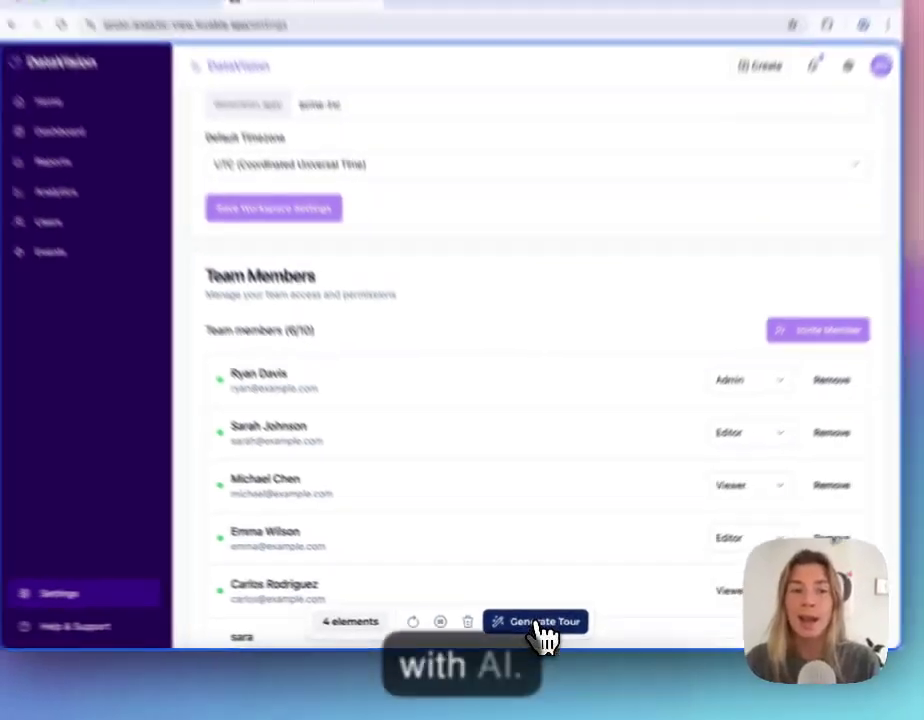
{"action": "left_click", "coordinate": [540, 618]}
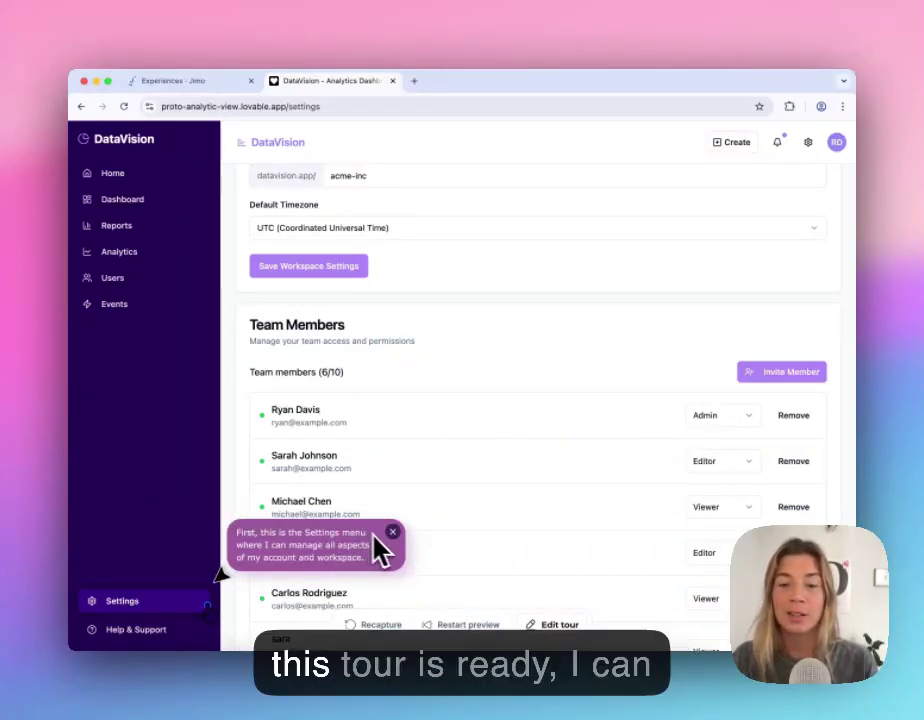
Open the generated tour in the builder and review the behavior, layout and style settings of Step 2
{"action": "left_click", "coordinate": [545, 626]}
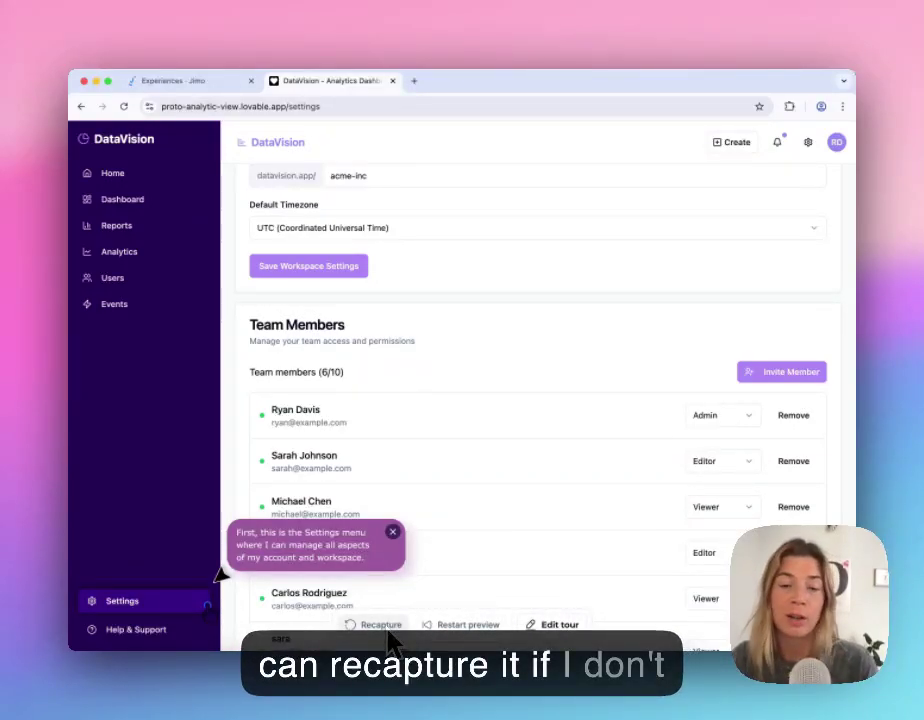
{"action": "mouse_move", "coordinate": [527, 636]}
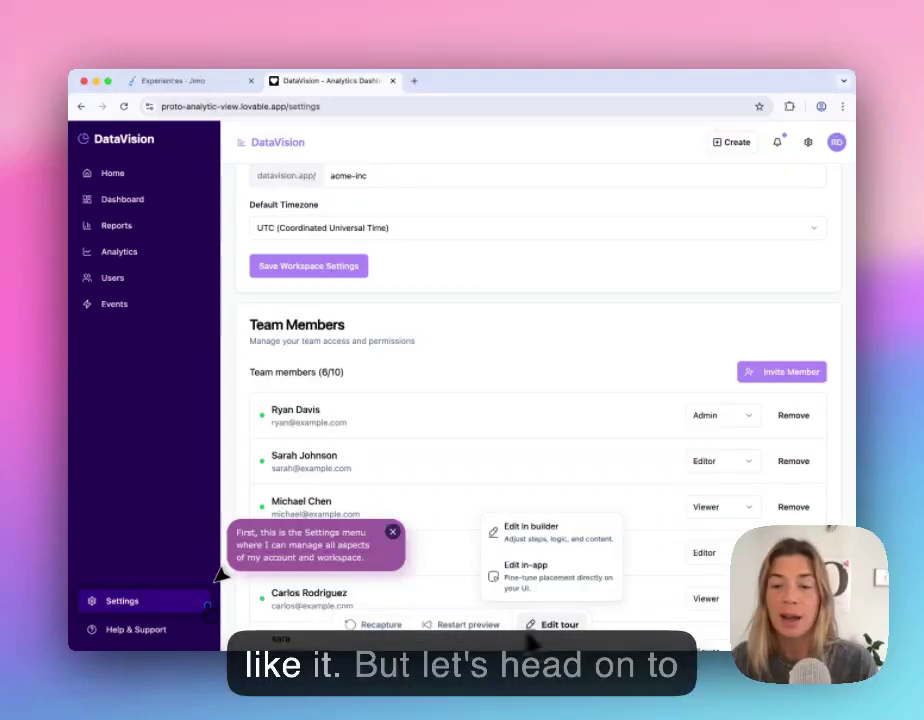
{"action": "left_click", "coordinate": [566, 538]}
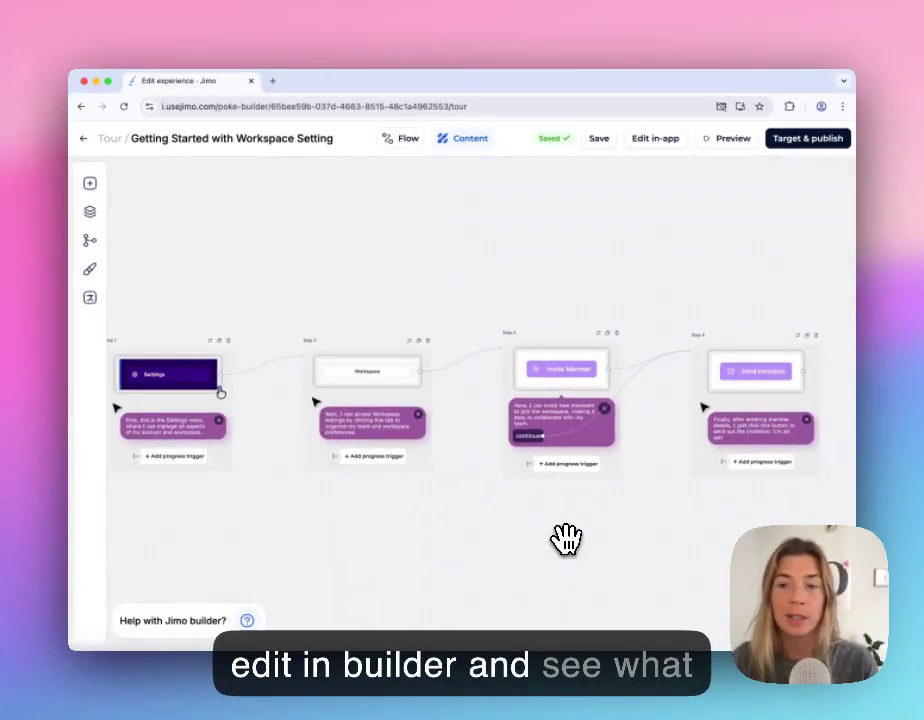
{"action": "mouse_move", "coordinate": [450, 463]}
{"action": "left_mouse_down"}
{"action": "mouse_move", "coordinate": [342, 479]}
{"action": "mouse_move", "coordinate": [392, 478]}
{"action": "mouse_move", "coordinate": [460, 448]}
{"action": "left_mouse_up"}
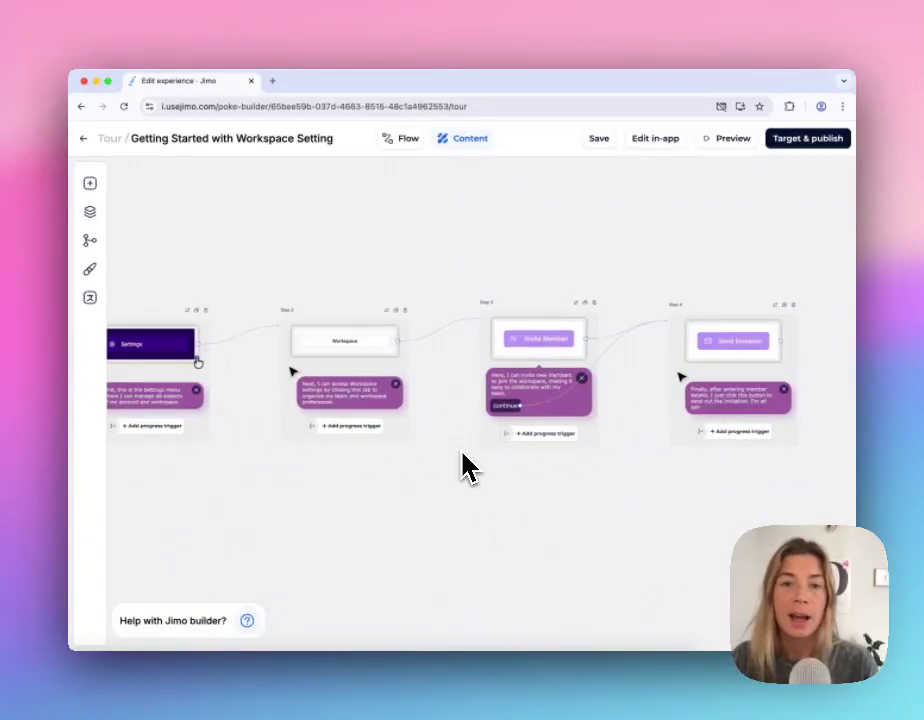
{"action": "left_click", "coordinate": [388, 397]}
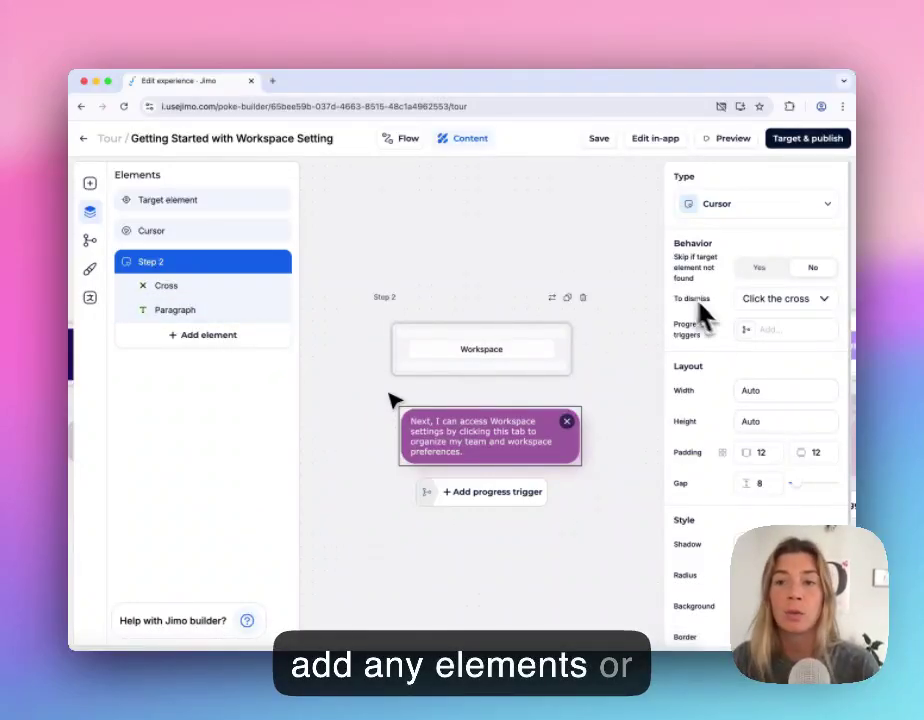
{"action": "scroll", "coordinate": [693, 414], "scroll_direction": "down", "scroll_amount": 1}
{"action": "scroll", "coordinate": [697, 426], "scroll_direction": "down", "scroll_amount": 2}
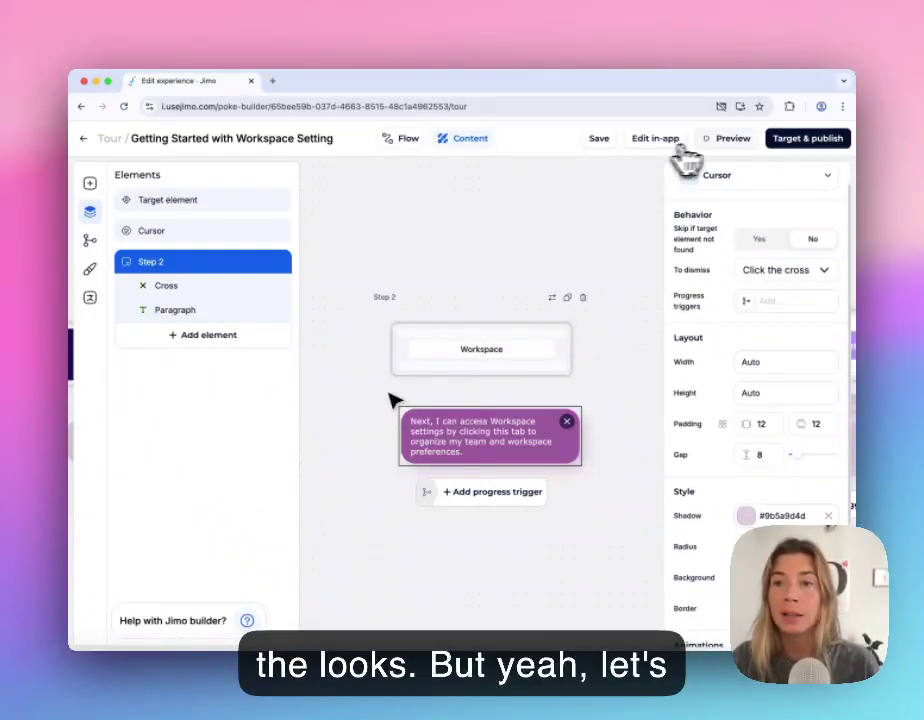
{"action": "left_click", "coordinate": [726, 153]}
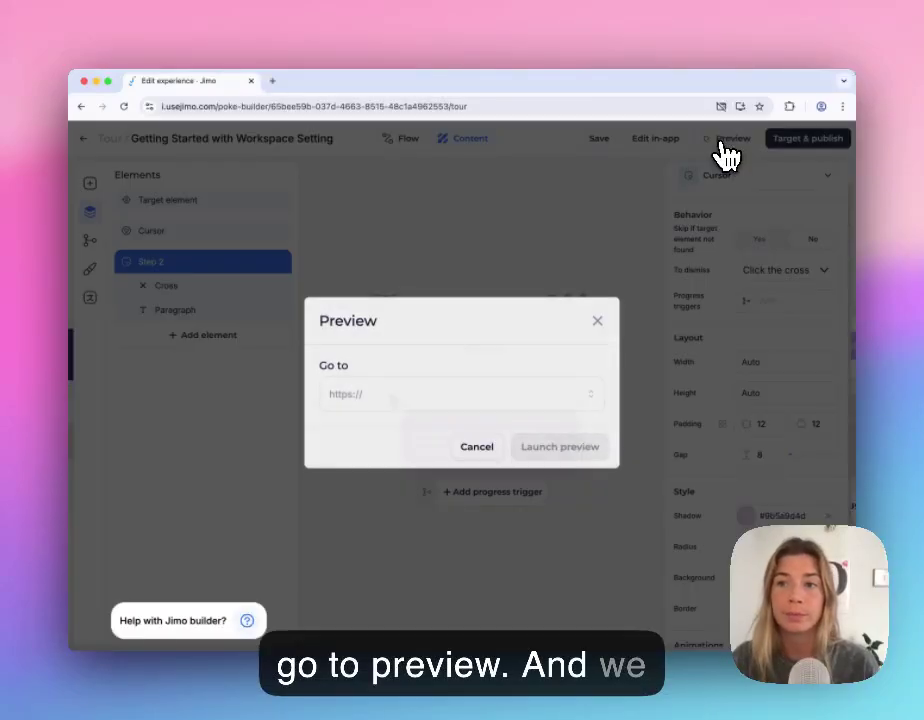
{"action": "left_click", "coordinate": [565, 400]}
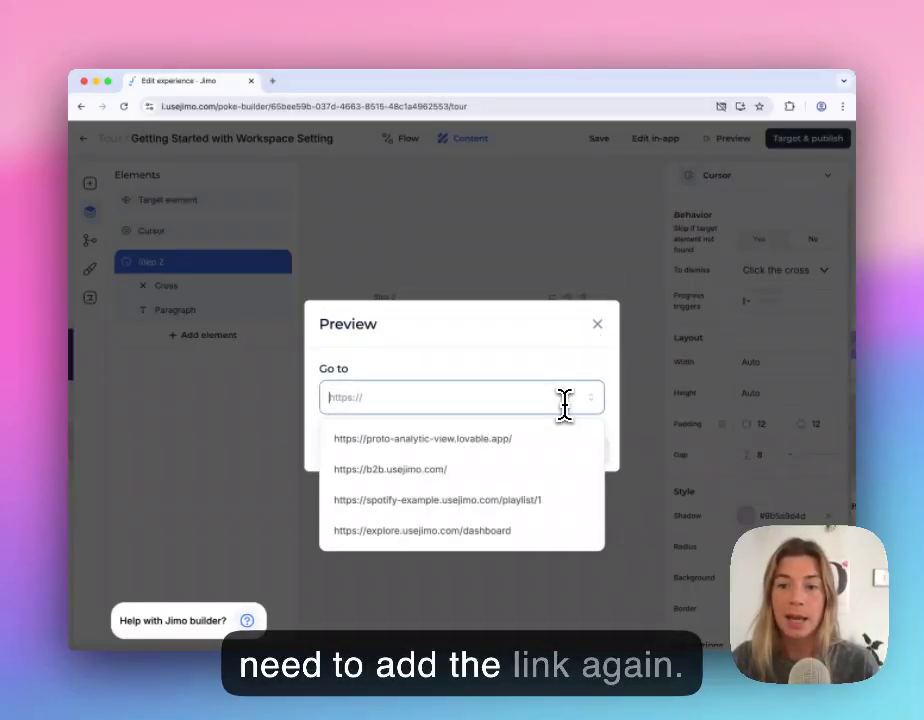
{"action": "left_click", "coordinate": [511, 443]}
{"action": "left_click", "coordinate": [548, 462]}
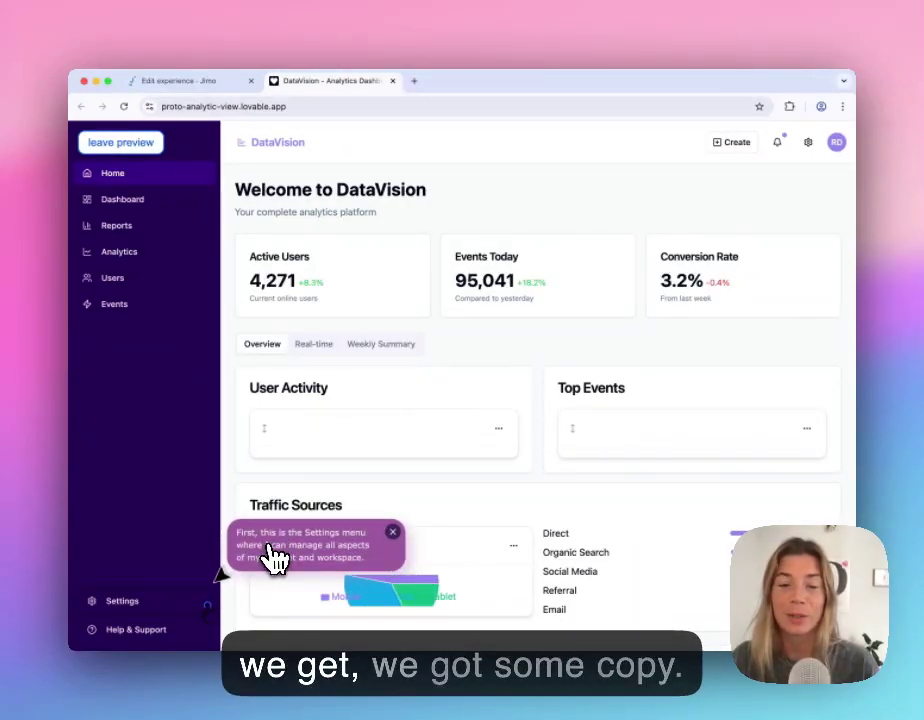
Follow the previewed tour through Settings, Workspace and Invite Member, close the invitation form and leave the preview
{"action": "left_click", "coordinate": [163, 606]}
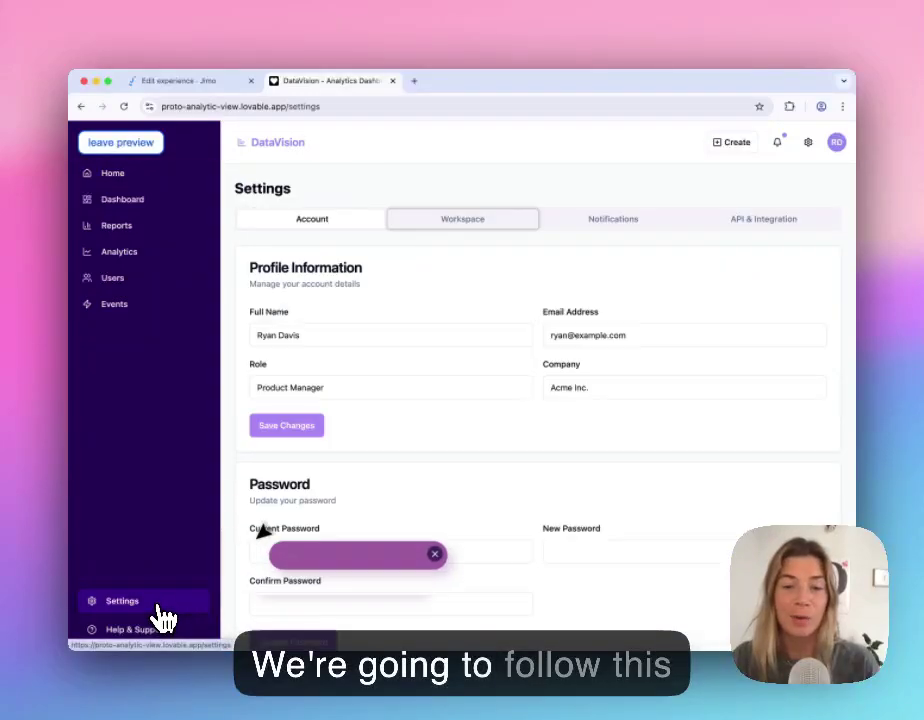
{"action": "left_click", "coordinate": [449, 222]}
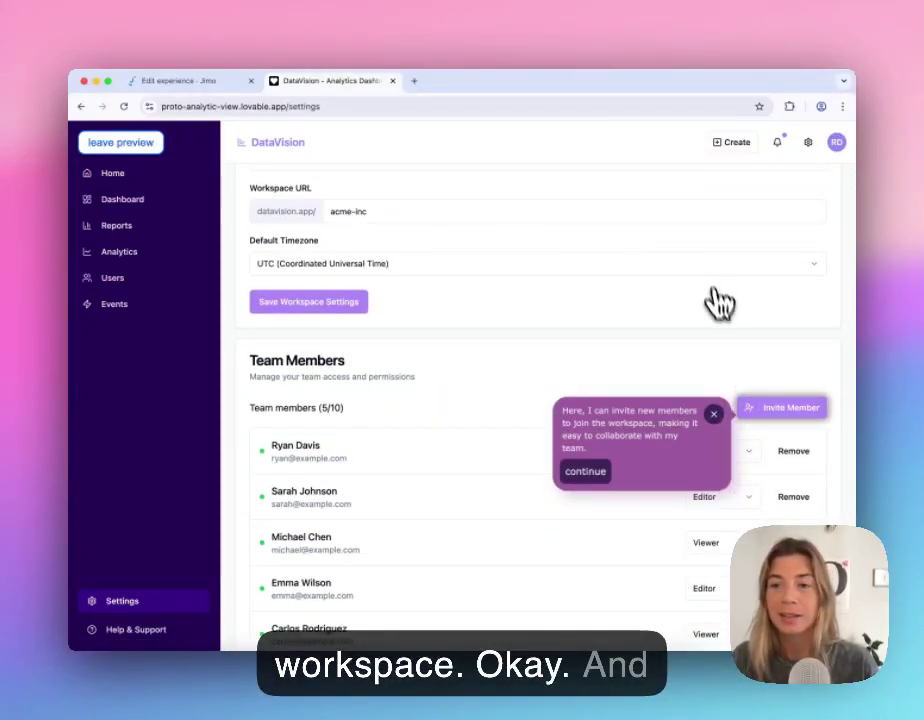
{"action": "left_click", "coordinate": [778, 410]}
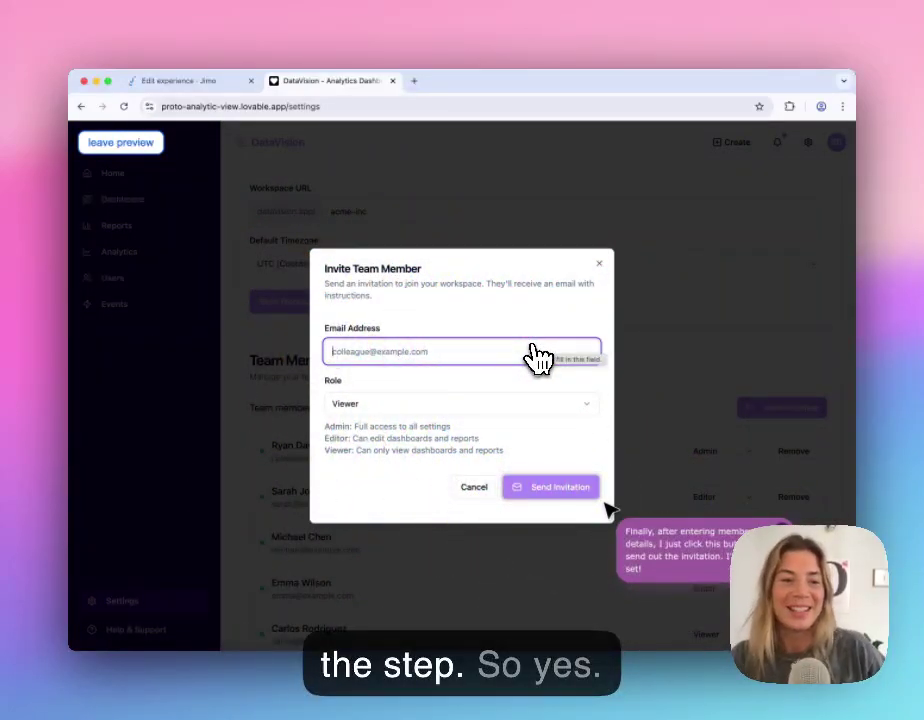
{"action": "left_click", "coordinate": [599, 264]}
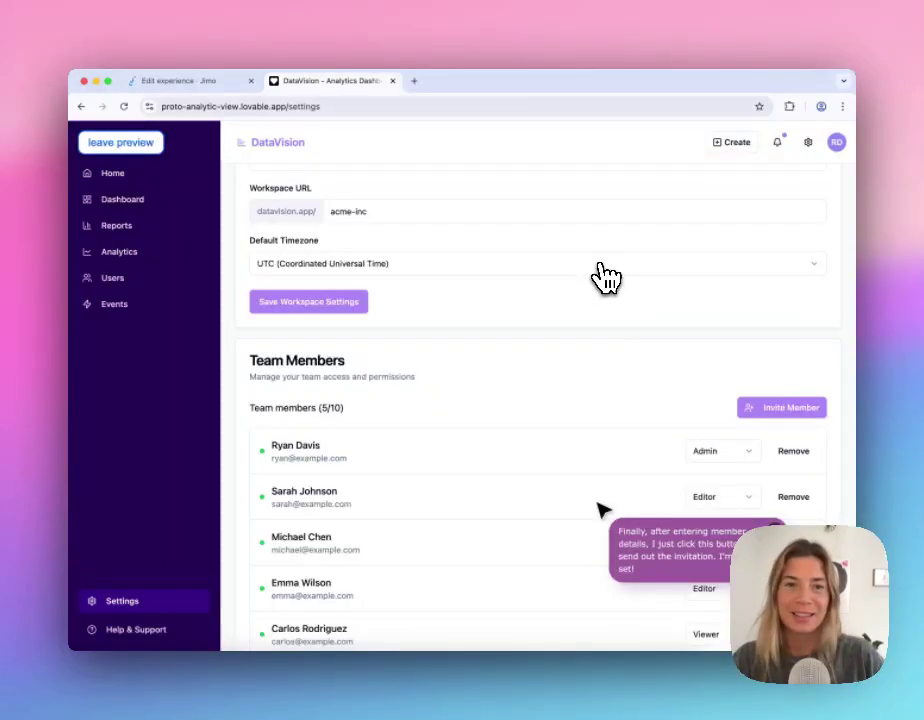
{"action": "left_click", "coordinate": [128, 143]}
{"action": "left_click", "coordinate": [656, 142]}
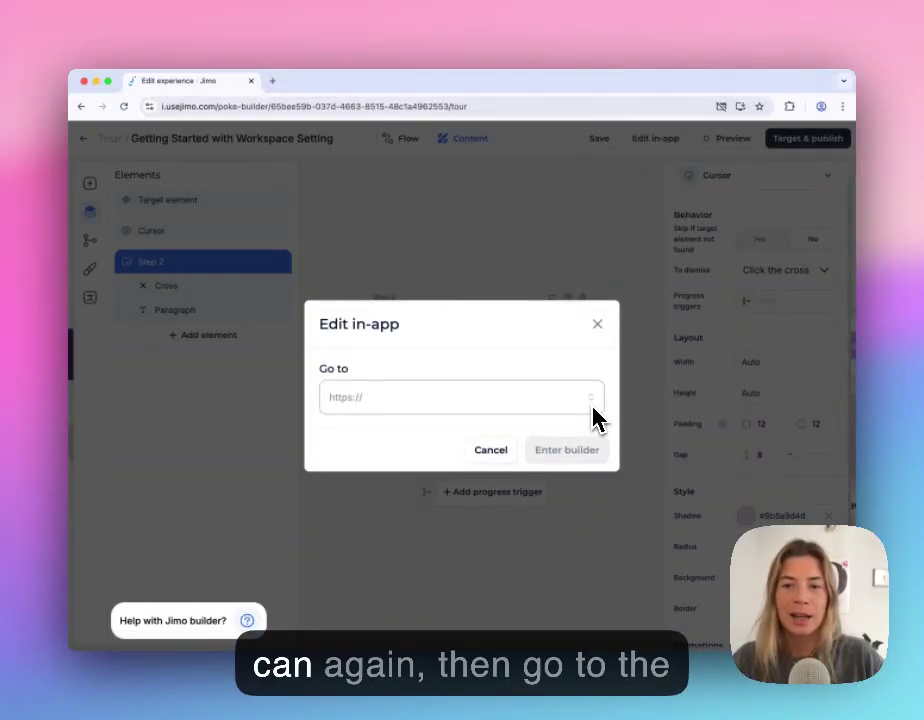
{"action": "left_click", "coordinate": [439, 397]}
{"action": "left_click", "coordinate": [423, 434]}
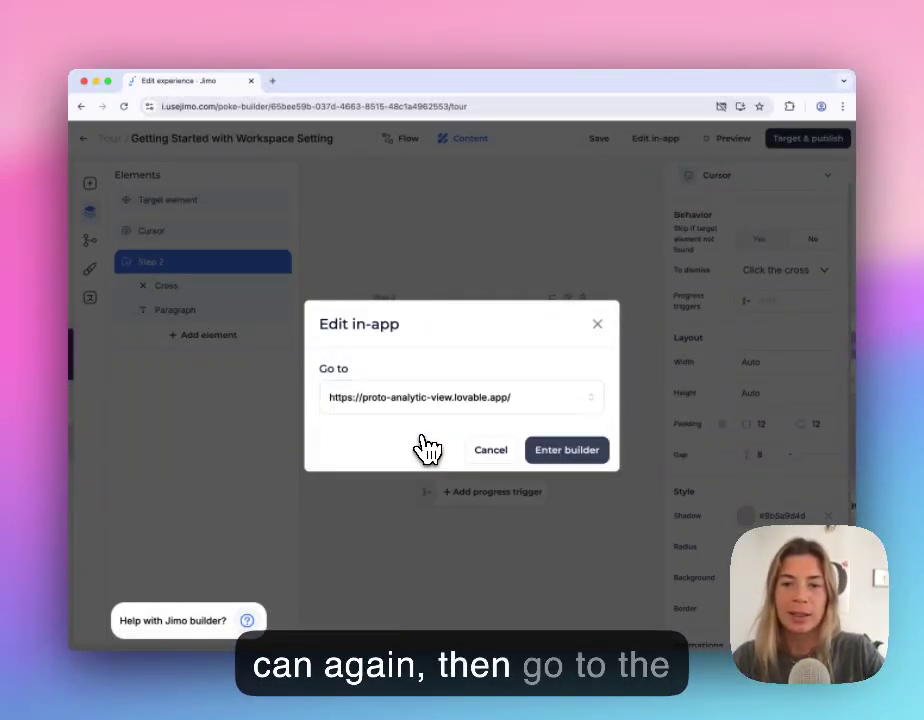
{"action": "left_click", "coordinate": [553, 455]}
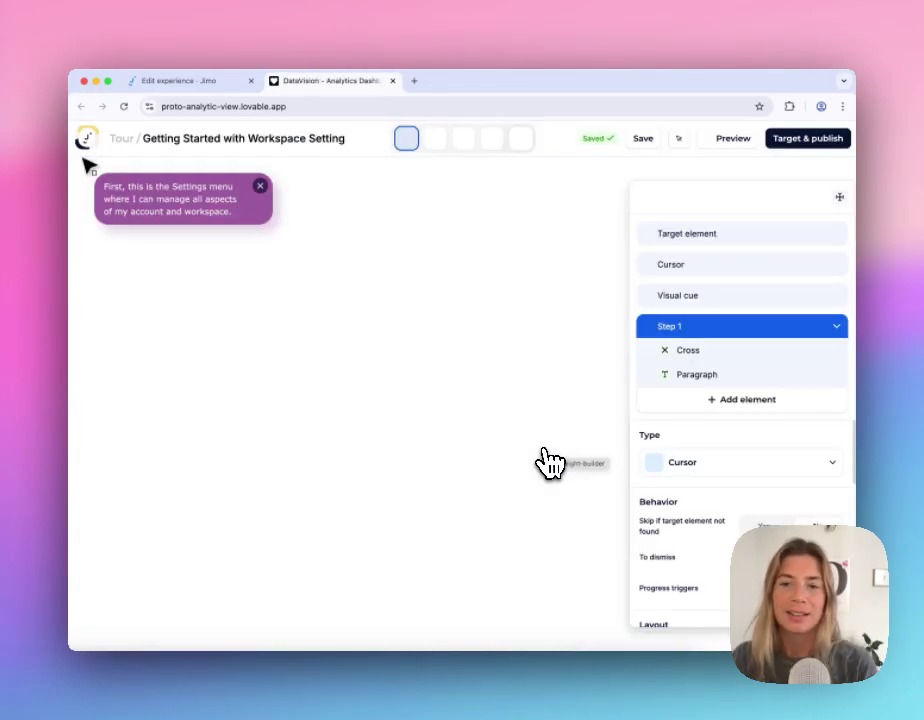